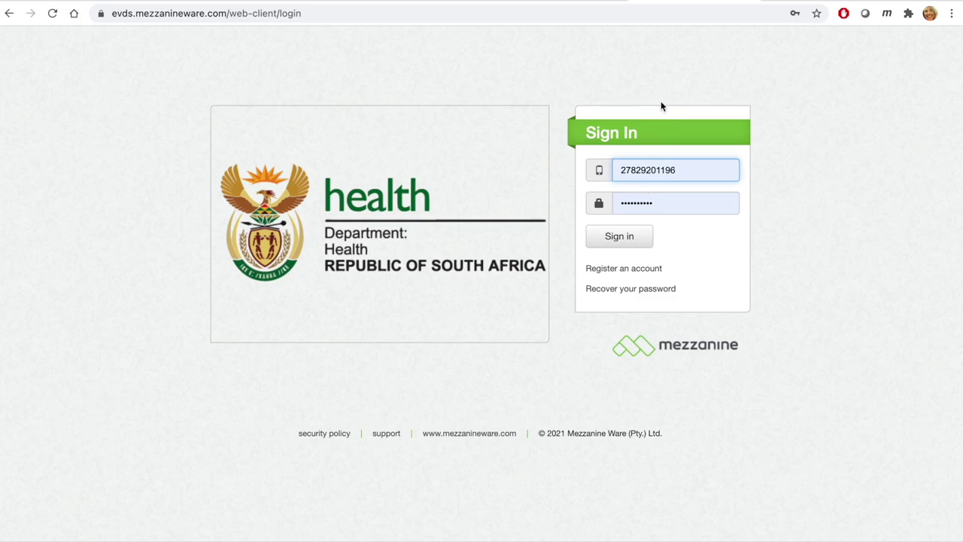
# Step: Sign in to EVDS with the already-entered phone number and password
pyautogui.moveTo(677, 170); pyautogui.dragTo(612, 170)
pyautogui.click(830, 160)
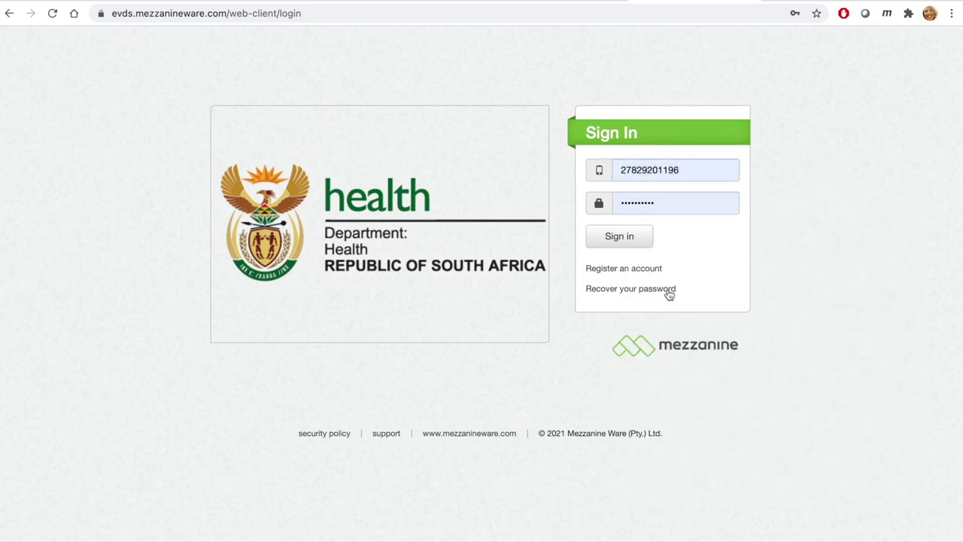
pyautogui.moveTo(680, 294); pyautogui.dragTo(586, 291)
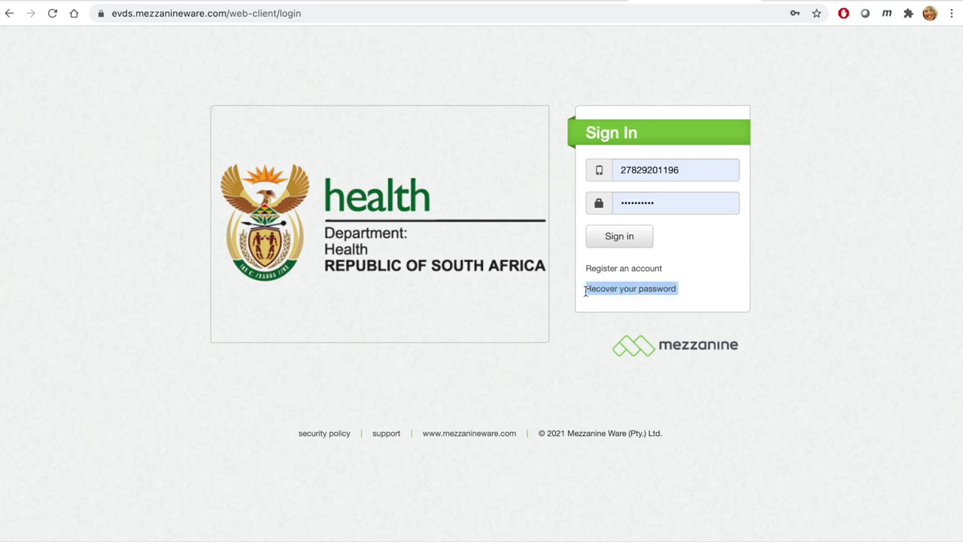
pyautogui.click(619, 237)
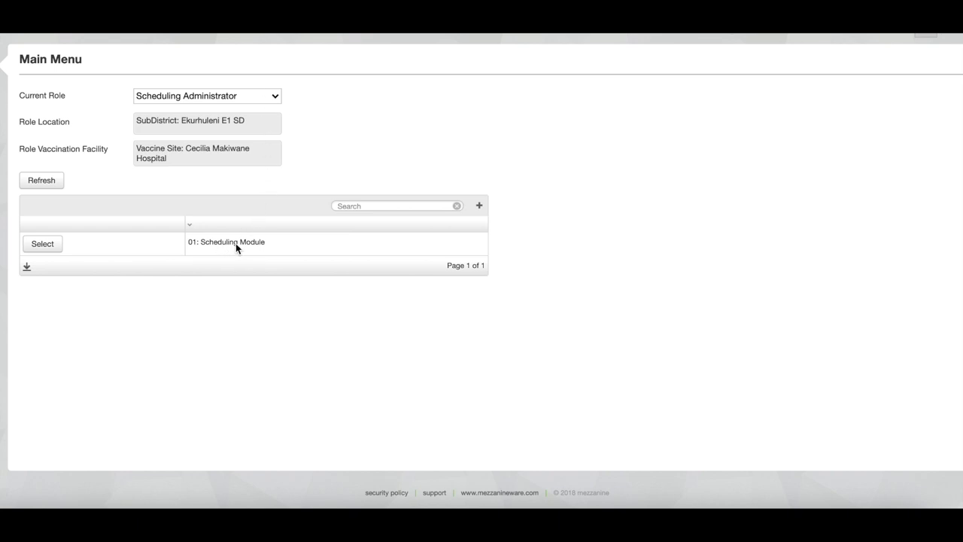
# Step: Show the National Vaccine Programme Rollout status for Cecilia Makiwane Hospital, which has no entries
pyautogui.click(52, 245)
pyautogui.click(48, 137)
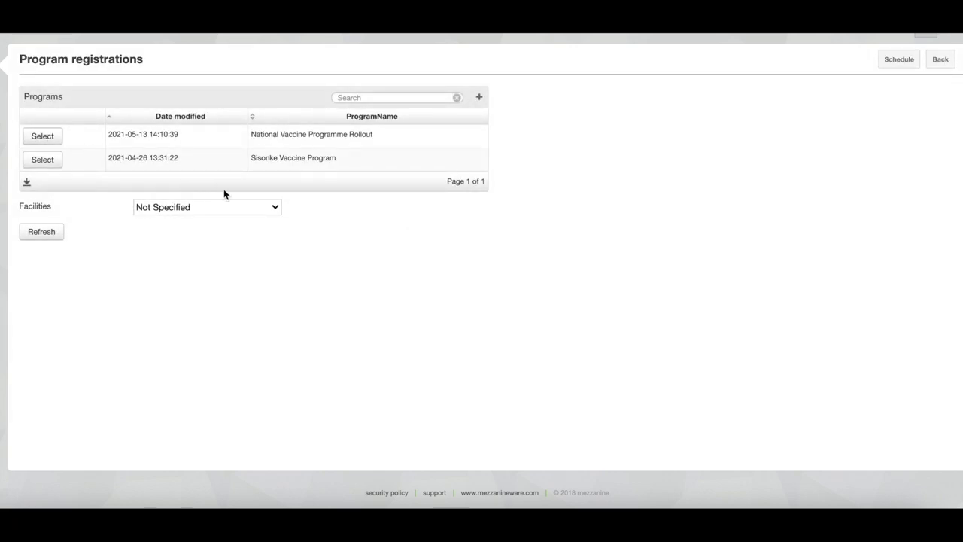
pyautogui.click(245, 210)
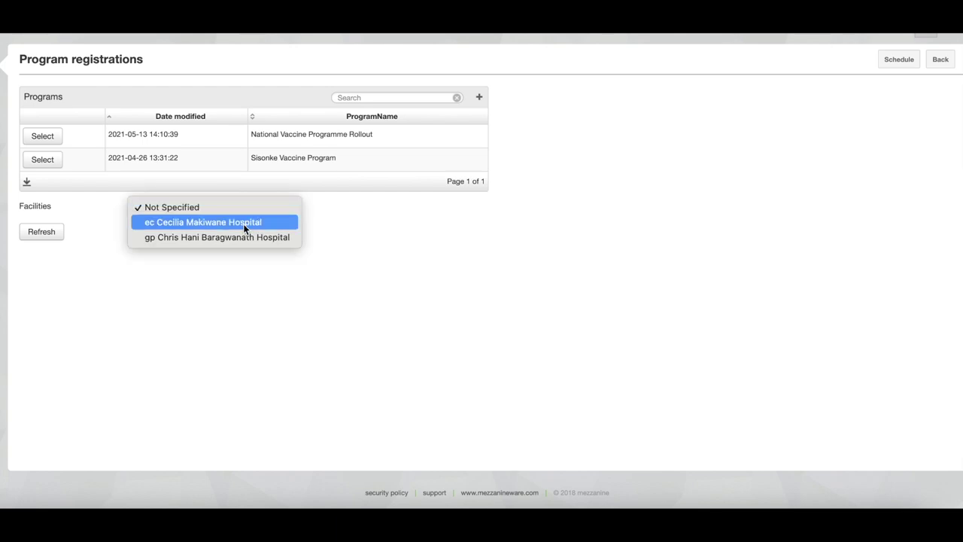
pyautogui.click(243, 224)
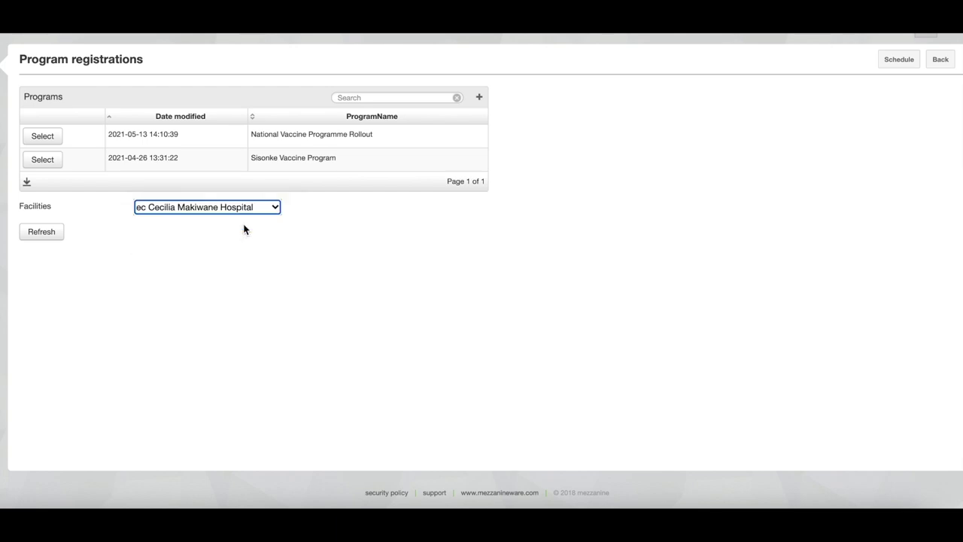
pyautogui.click(44, 232)
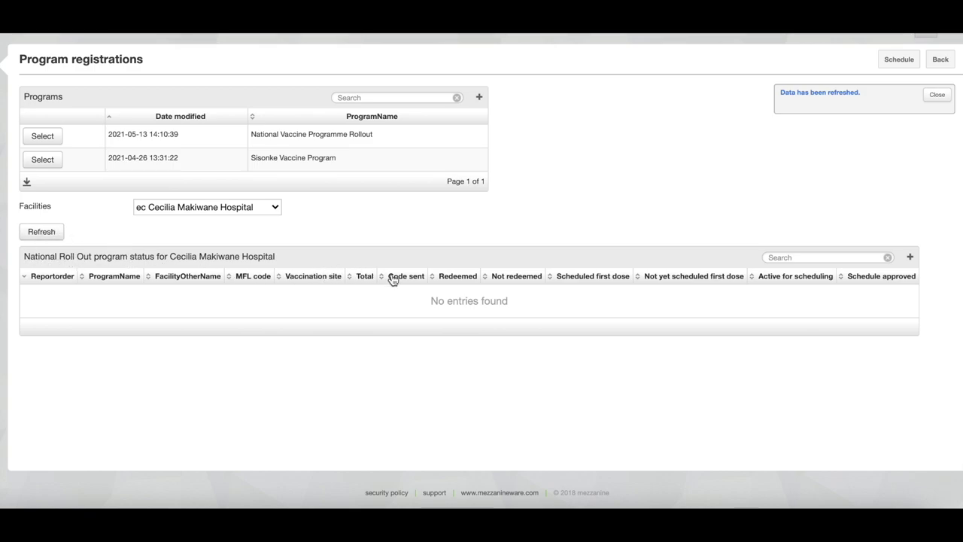
pyautogui.moveTo(512, 306); pyautogui.dragTo(428, 303)
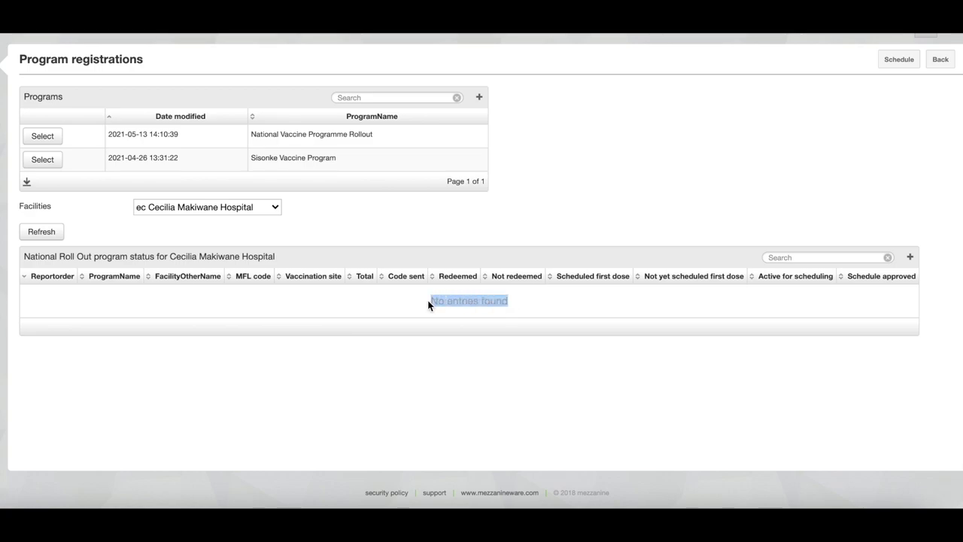
# Step: Set up a schedule template running from 2021-05-17 to 2021-05-31
pyautogui.click(901, 61)
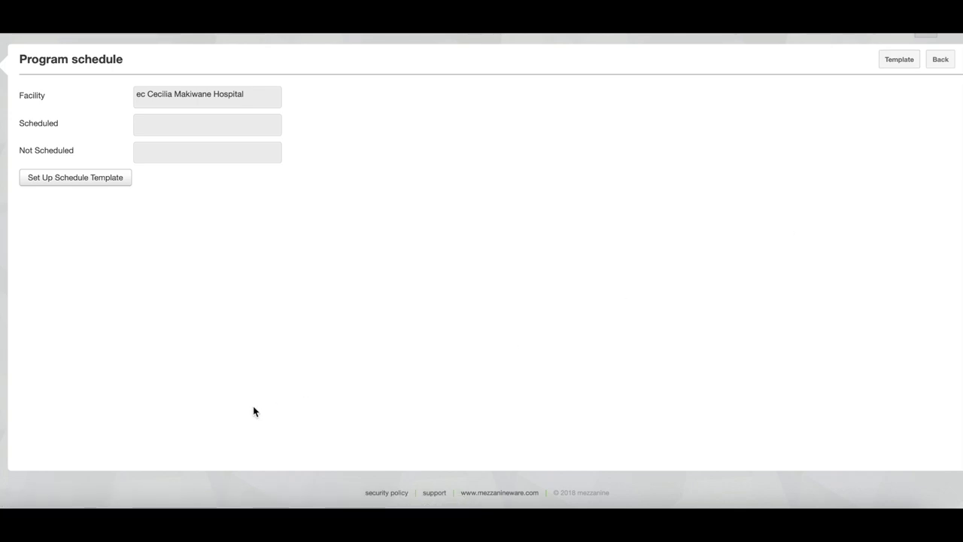
pyautogui.click(85, 179)
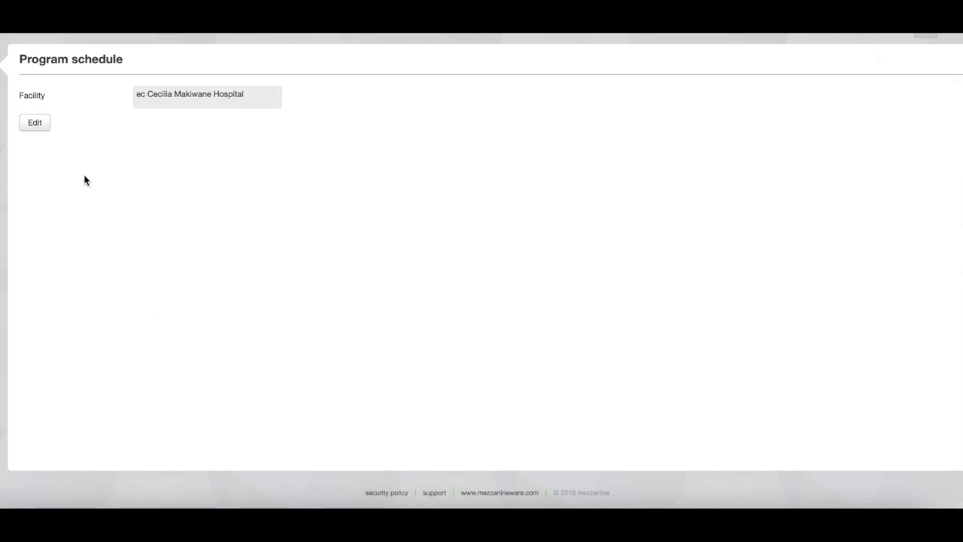
pyautogui.click(36, 124)
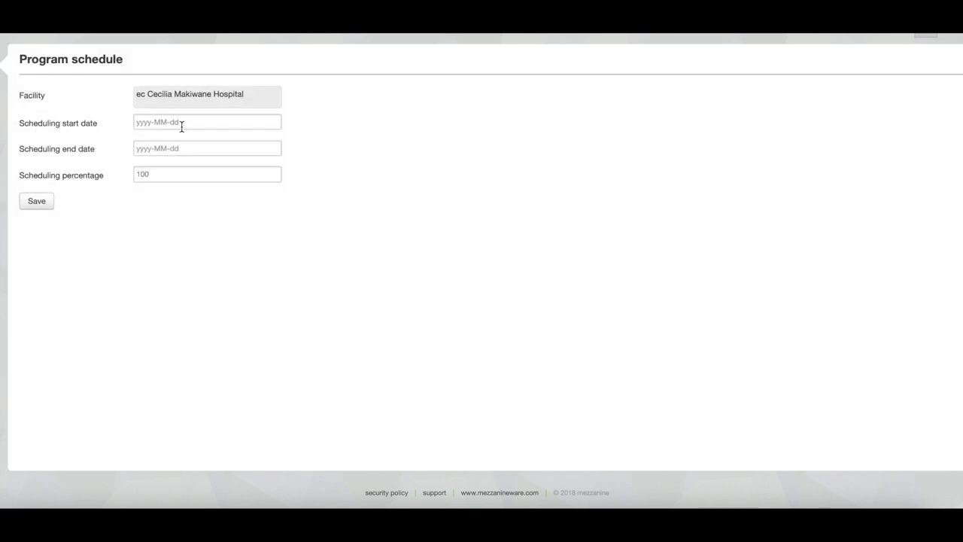
pyautogui.click(156, 123)
pyautogui.write('2021-05-')
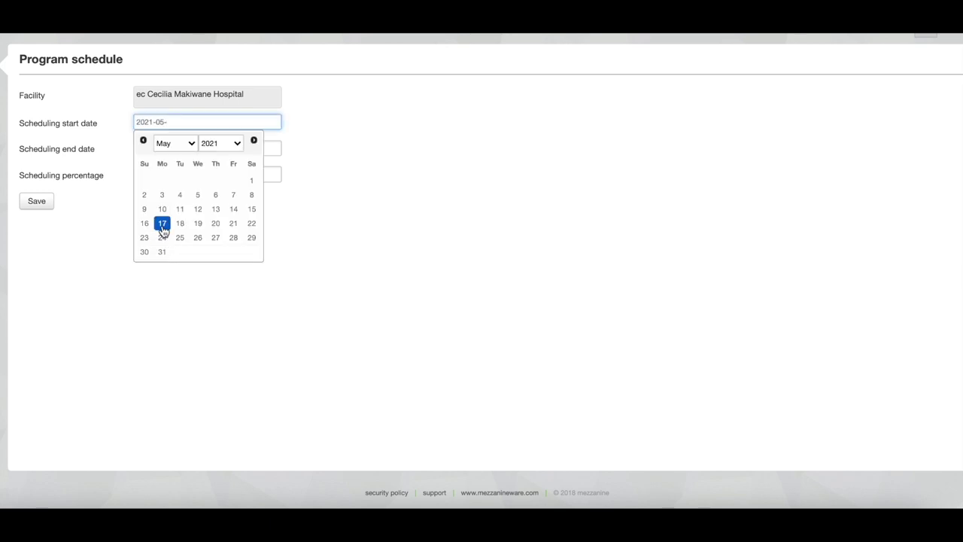
pyautogui.click(162, 225)
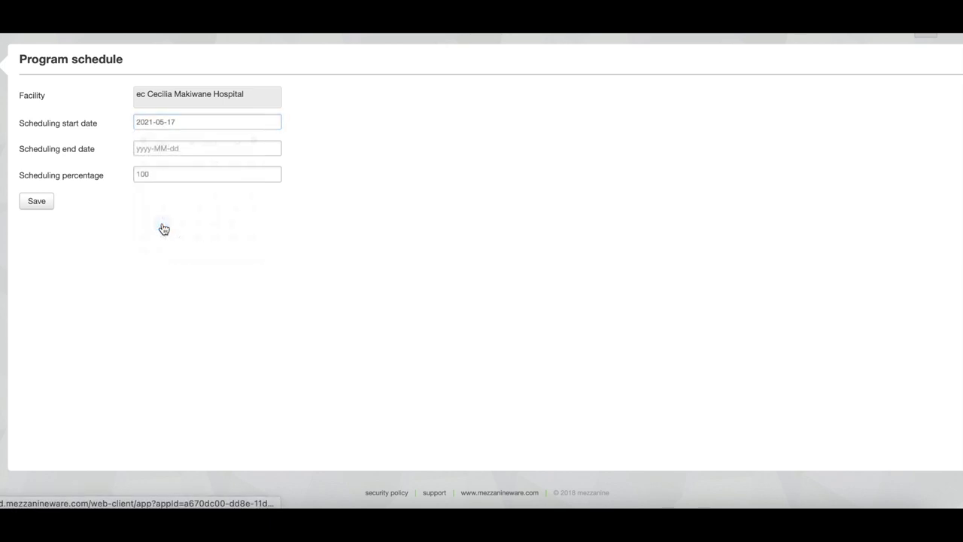
pyautogui.click(178, 148)
pyautogui.write('2021-05')
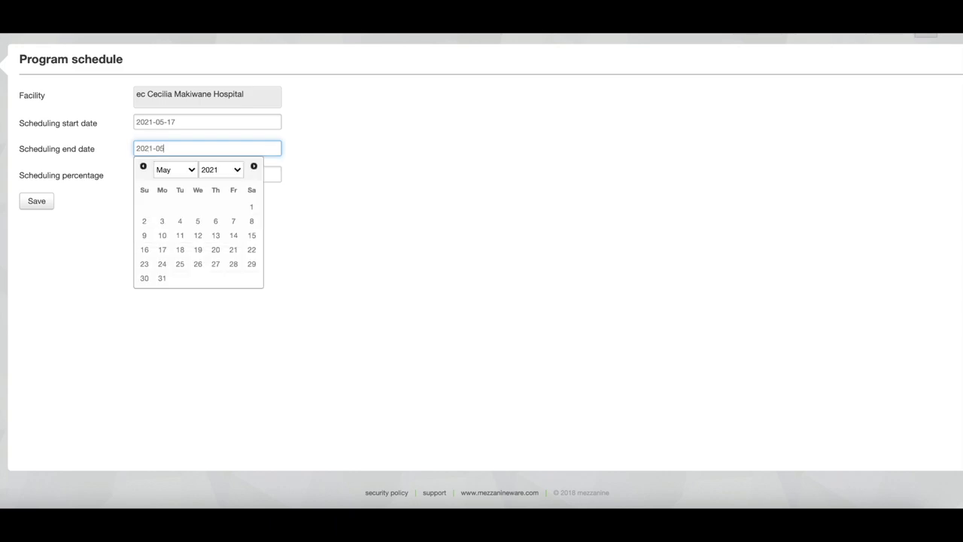
pyautogui.click(161, 278)
# Step: Change the scheduling percentage from 100 to 80 and save the schedule
pyautogui.click(160, 175)
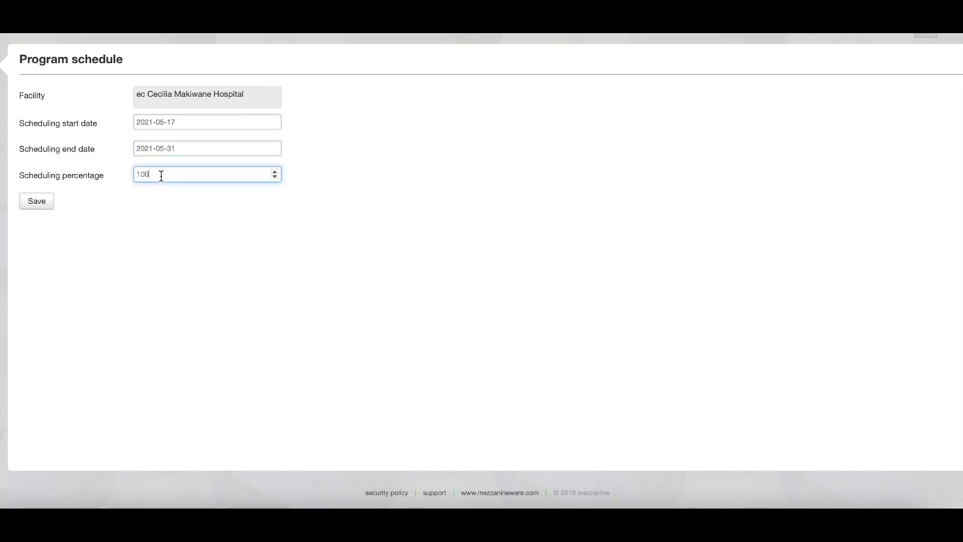
pyautogui.press('BackSpace')
pyautogui.press('BackSpace')
pyautogui.press('BackSpace')
pyautogui.write('80')
pyautogui.click(338, 176)
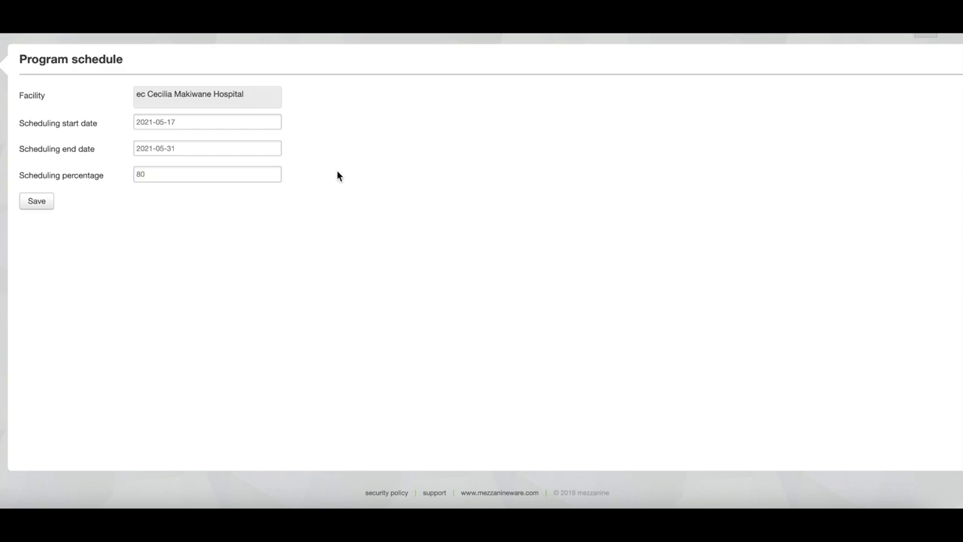
pyautogui.click(46, 205)
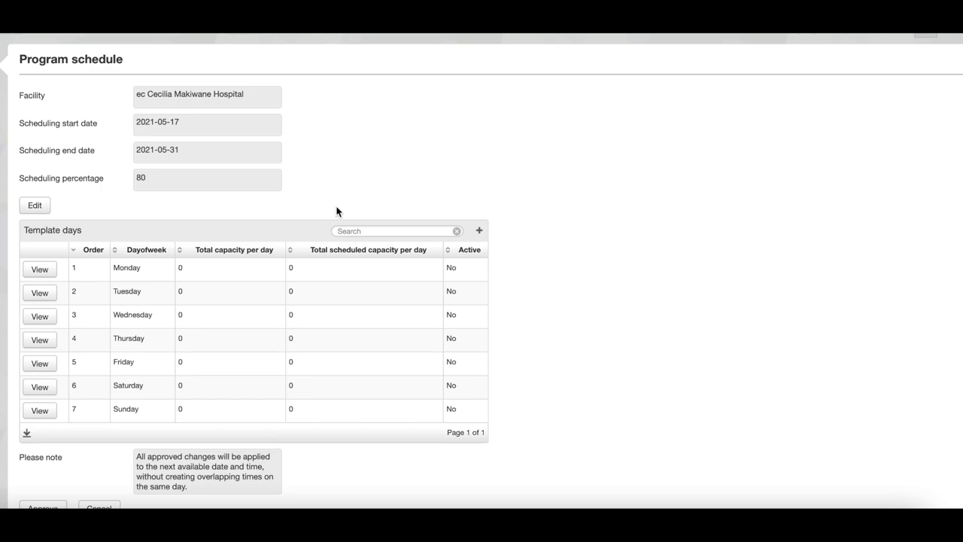
# Step: Review the weekday rows in Template days and open Monday's time slots
pyautogui.moveTo(450, 268); pyautogui.dragTo(453, 361)
pyautogui.click(511, 309)
pyautogui.scroll(-3, 364, 257)
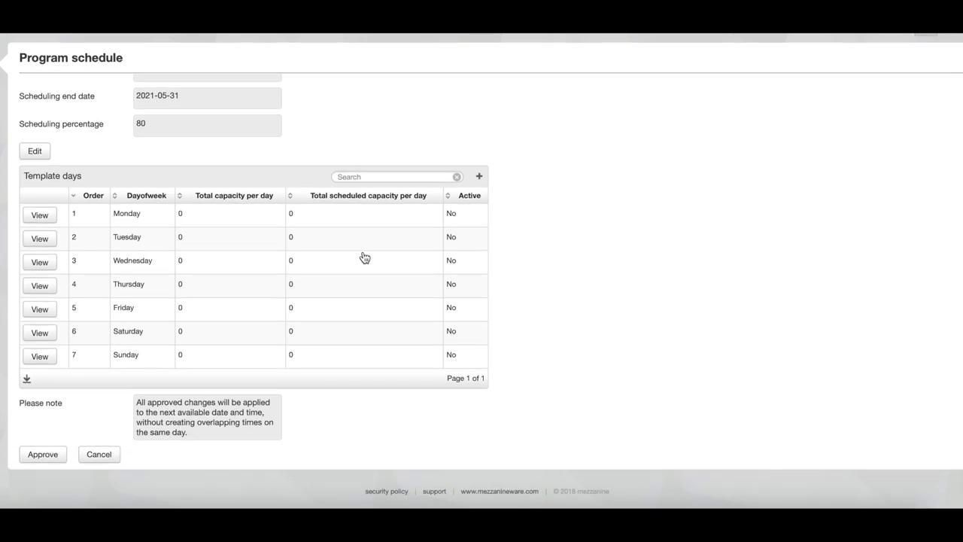
pyautogui.scroll(3, 362, 255)
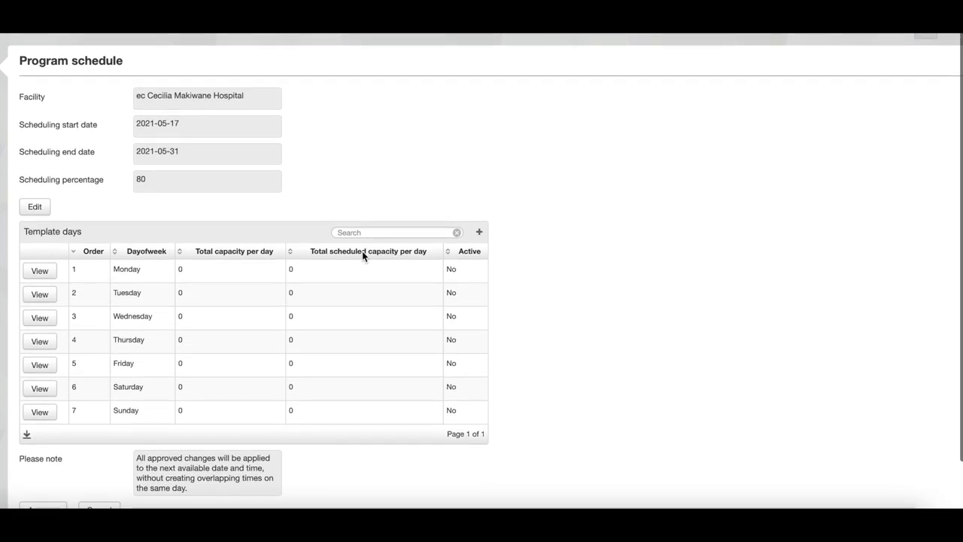
pyautogui.click(42, 270)
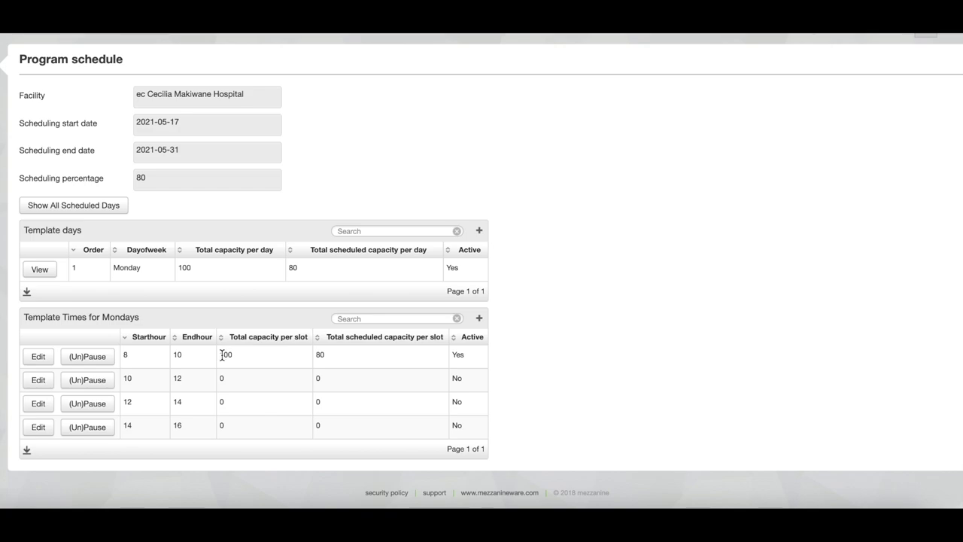
# Step: Set the capacity of Monday's 14–16 time slot to 50
pyautogui.click(320, 355)
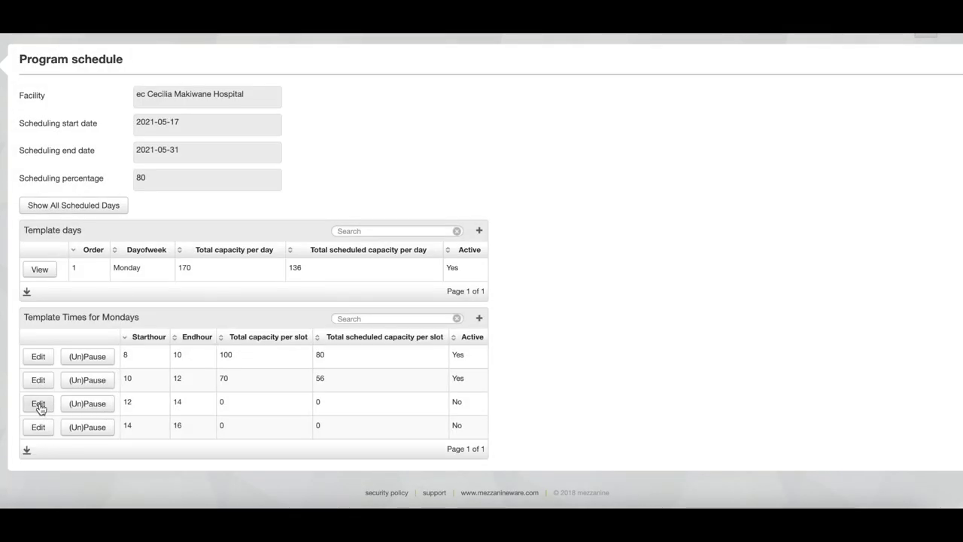
pyautogui.click(38, 426)
pyautogui.write('50')
pyautogui.press('Return')
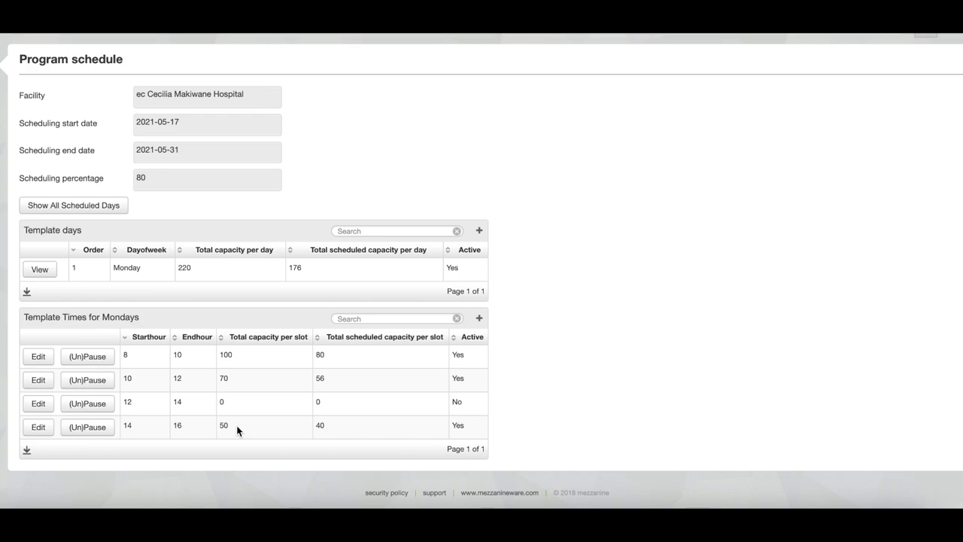
# Step: Show all seven template days and save Tuesday's 8–10 slot with capacity 100
pyautogui.click(91, 204)
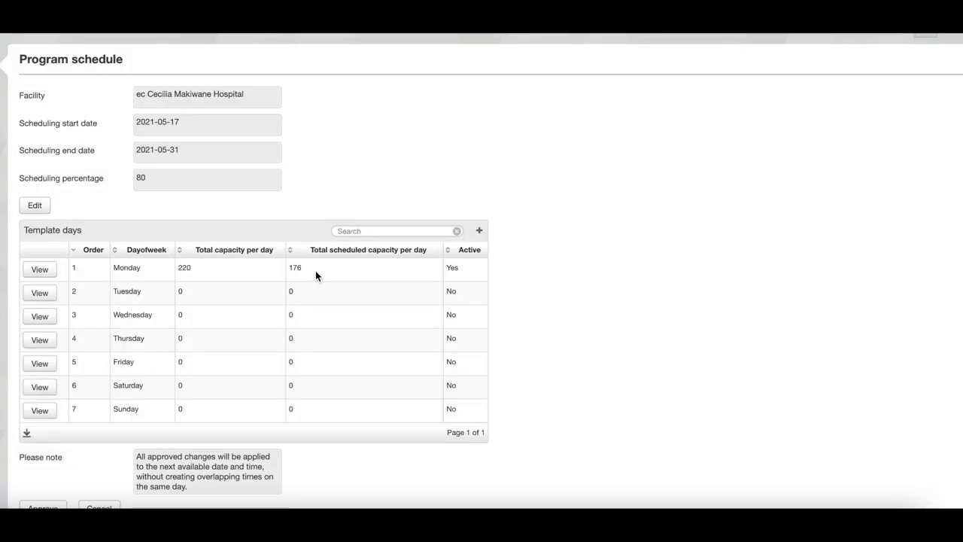
pyautogui.moveTo(178, 267); pyautogui.dragTo(192, 267)
pyautogui.moveTo(290, 267); pyautogui.dragTo(306, 267)
pyautogui.click(325, 283)
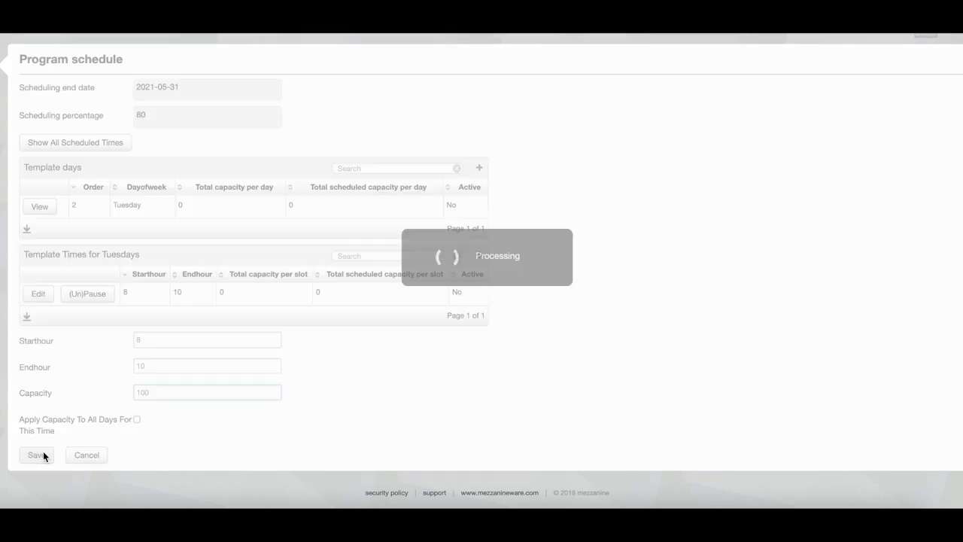
pyautogui.click(110, 206)
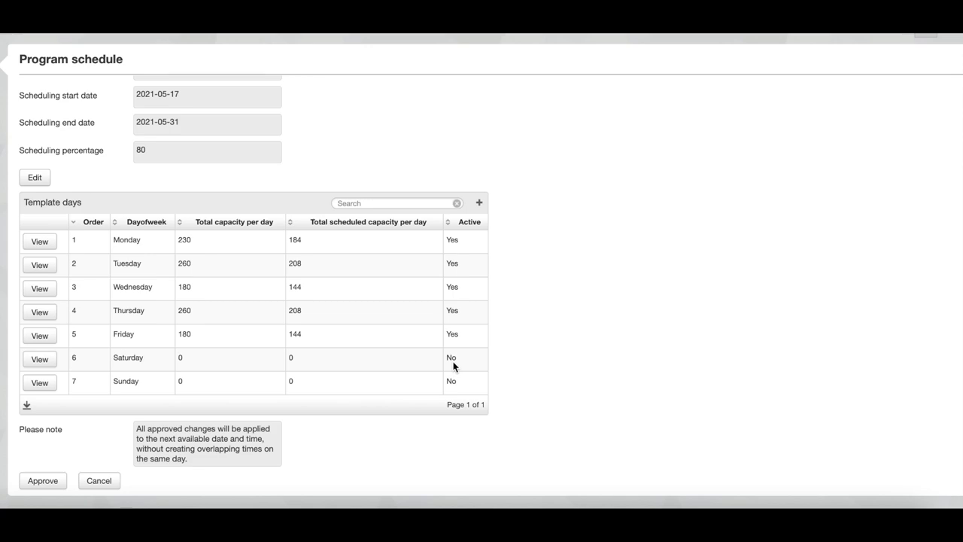
# Step: Approve the weekly template and confirm activating Cecilia Makiwane Hospital's schedule
pyautogui.scroll(-1, 453, 362)
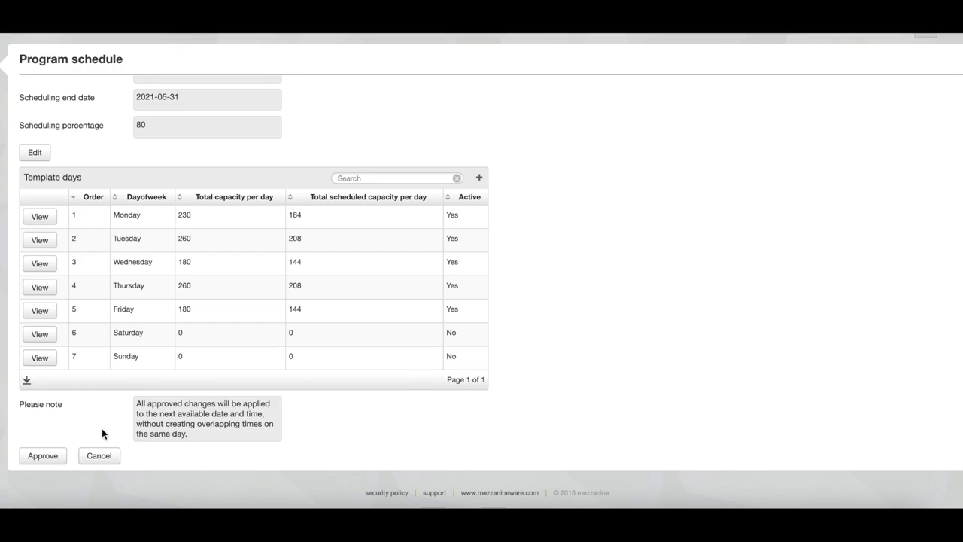
pyautogui.click(42, 456)
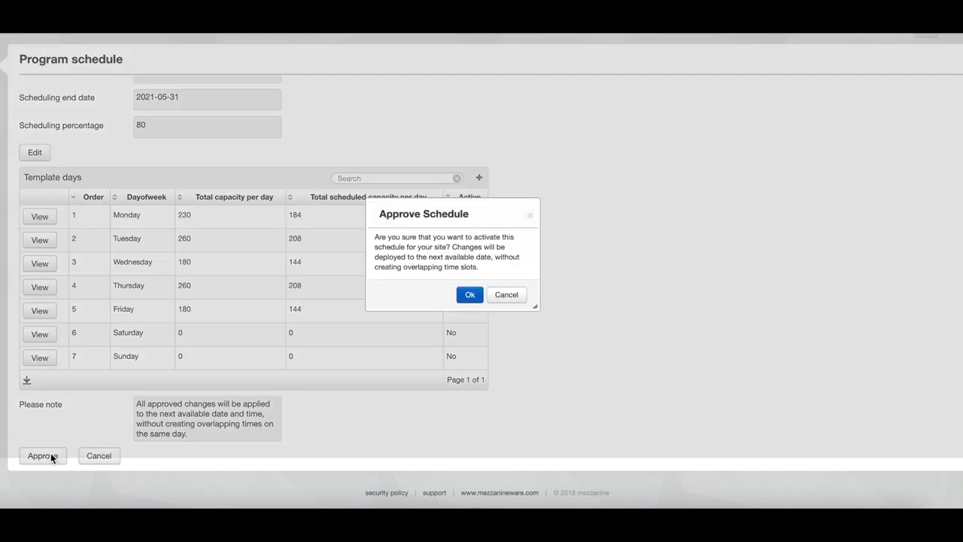
pyautogui.click(471, 295)
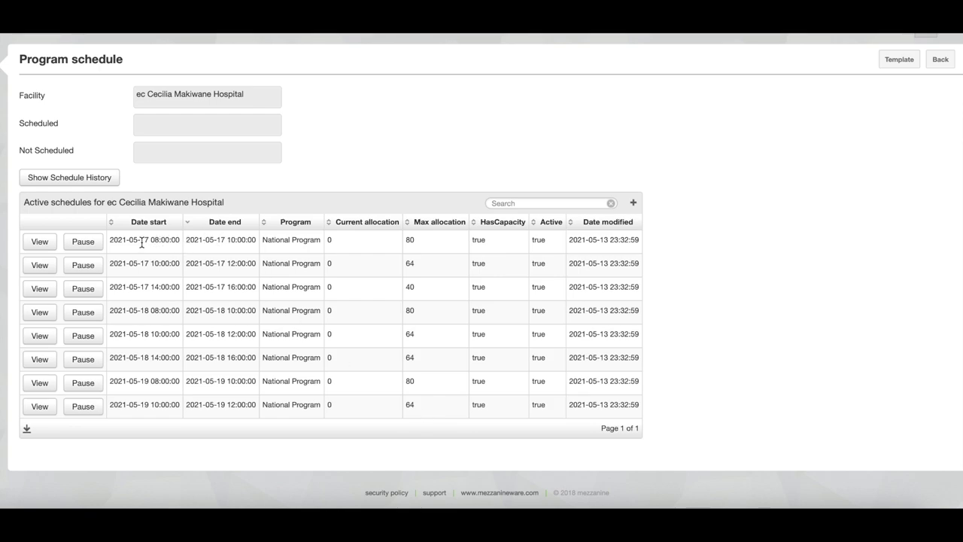
pyautogui.moveTo(140, 242); pyautogui.dragTo(252, 241)
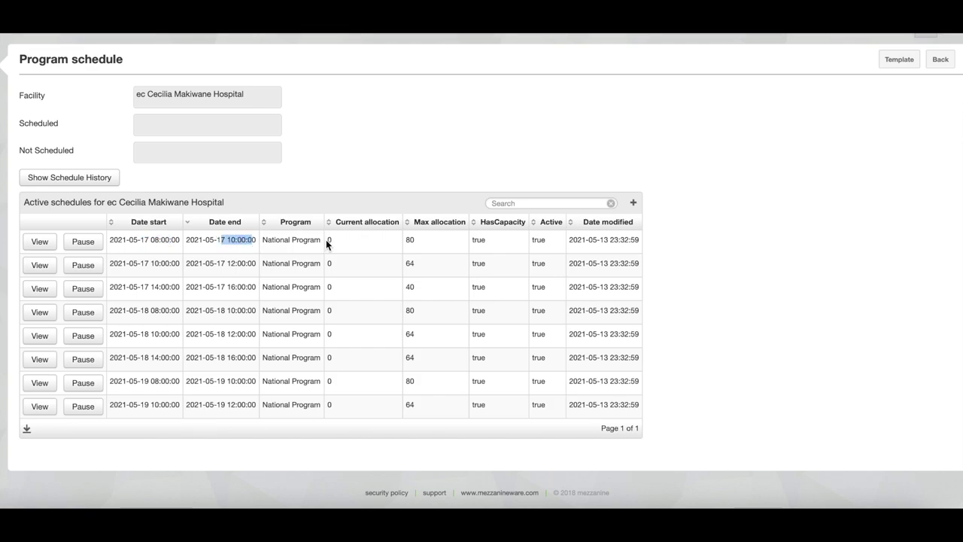
pyautogui.moveTo(327, 240); pyautogui.dragTo(333, 242)
pyautogui.moveTo(405, 241); pyautogui.dragTo(421, 244)
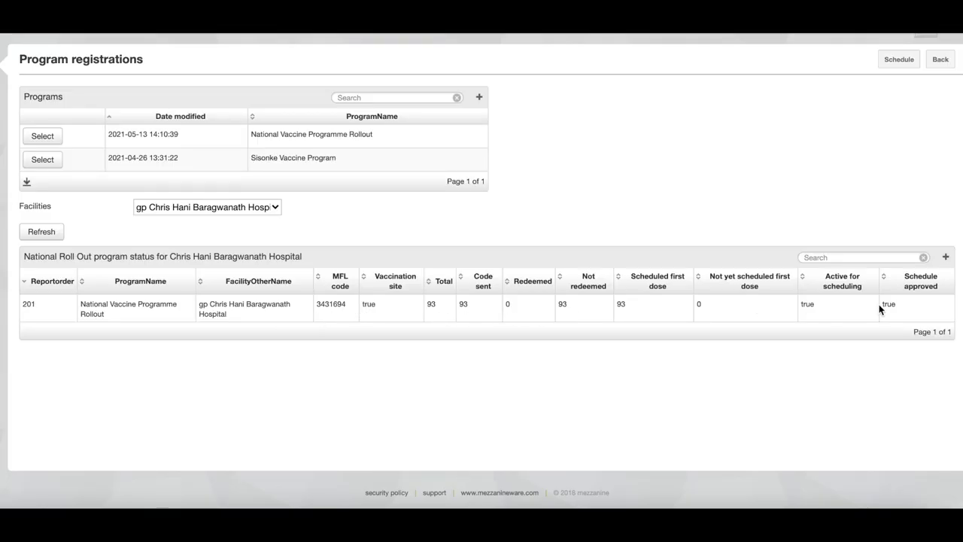
# Step: Open Chris Hani Baragwanath Hospital's program schedule and list all 22 slots on one page
pyautogui.click(902, 63)
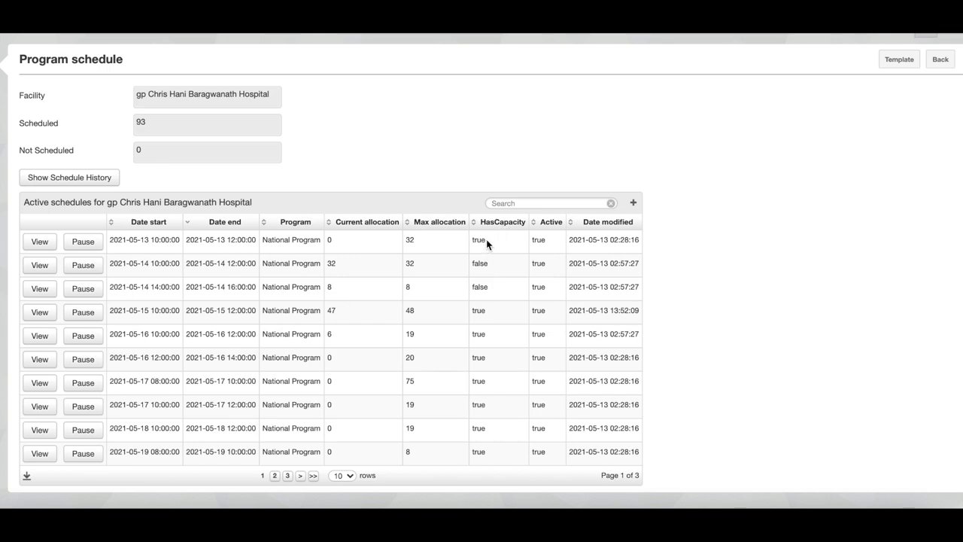
pyautogui.moveTo(486, 239); pyautogui.dragTo(470, 238)
pyautogui.click(474, 263)
pyautogui.moveTo(474, 263); pyautogui.dragTo(491, 264)
pyautogui.click(333, 262)
pyautogui.click(350, 475)
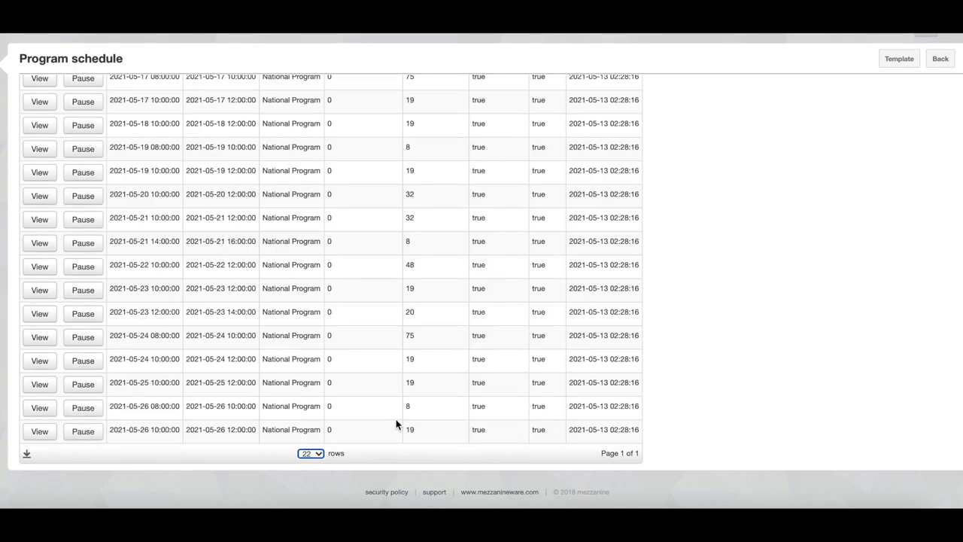
pyautogui.scroll(5, 393, 271)
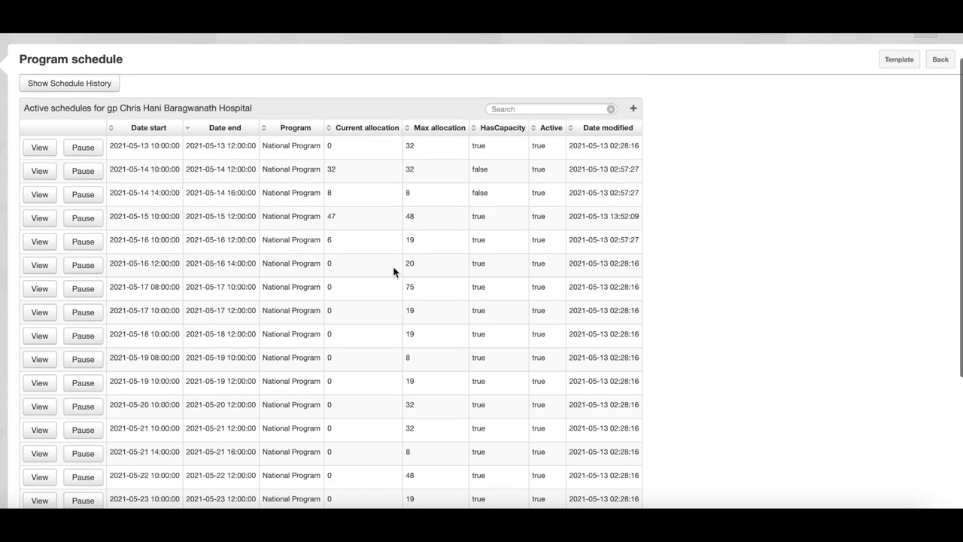
pyautogui.scroll(2, 394, 271)
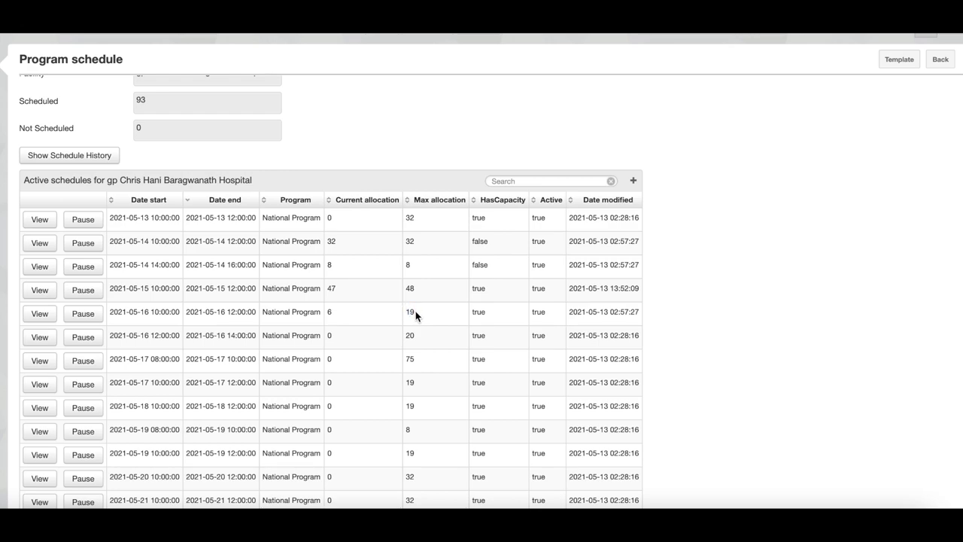
pyautogui.moveTo(414, 316); pyautogui.dragTo(405, 311)
pyautogui.click(83, 315)
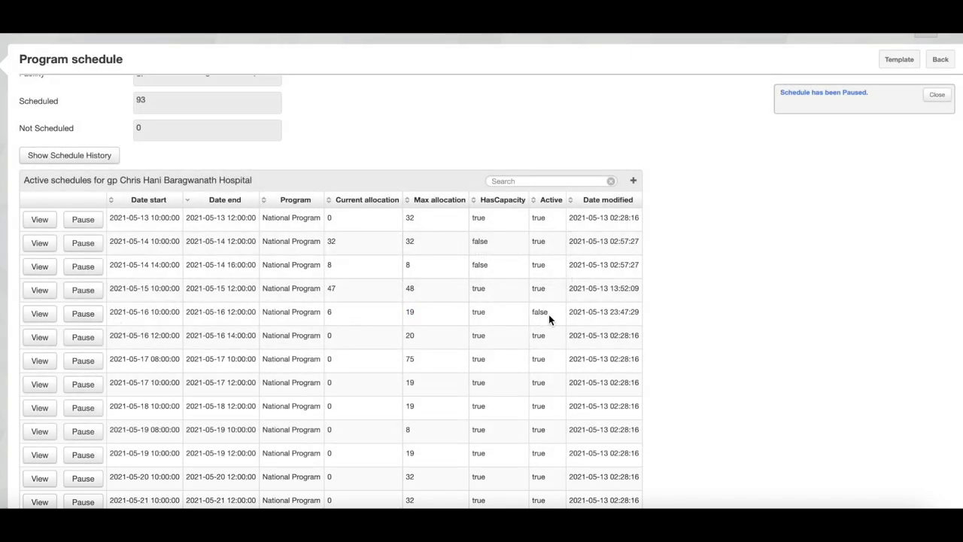
pyautogui.moveTo(549, 315); pyautogui.dragTo(531, 314)
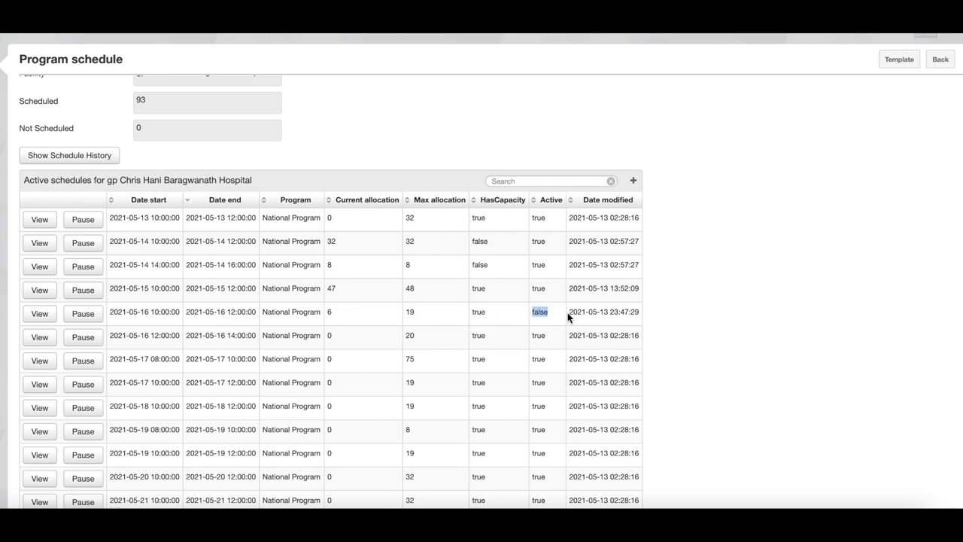
pyautogui.click(327, 312)
pyautogui.doubleClick(328, 311)
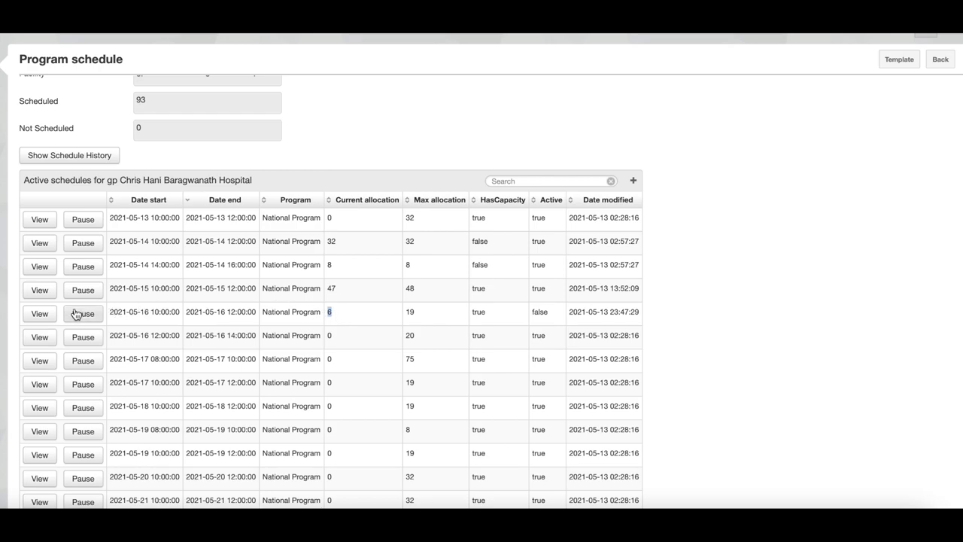
# Step: List the six people booked in the paused slot and paste the prepared SMS message
pyautogui.click(39, 314)
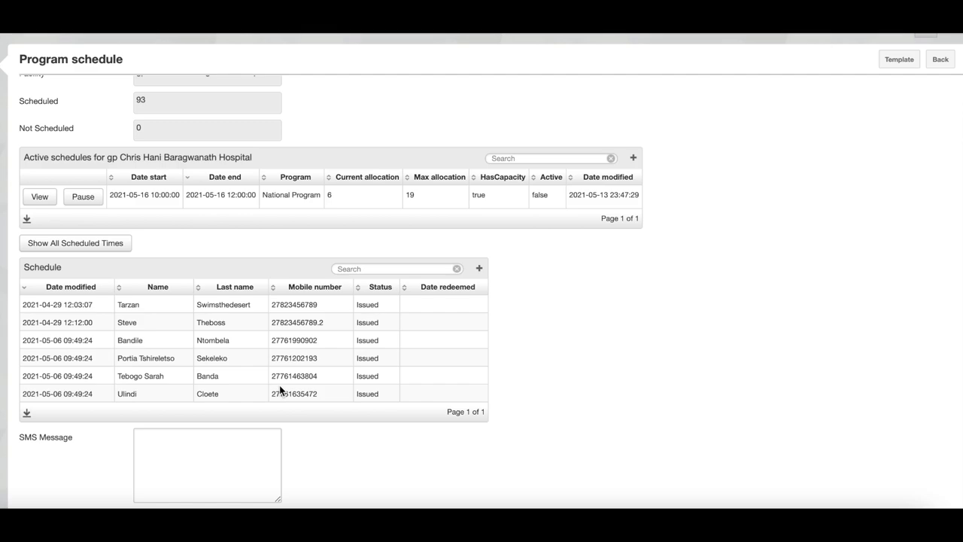
pyautogui.scroll(-2, 279, 386)
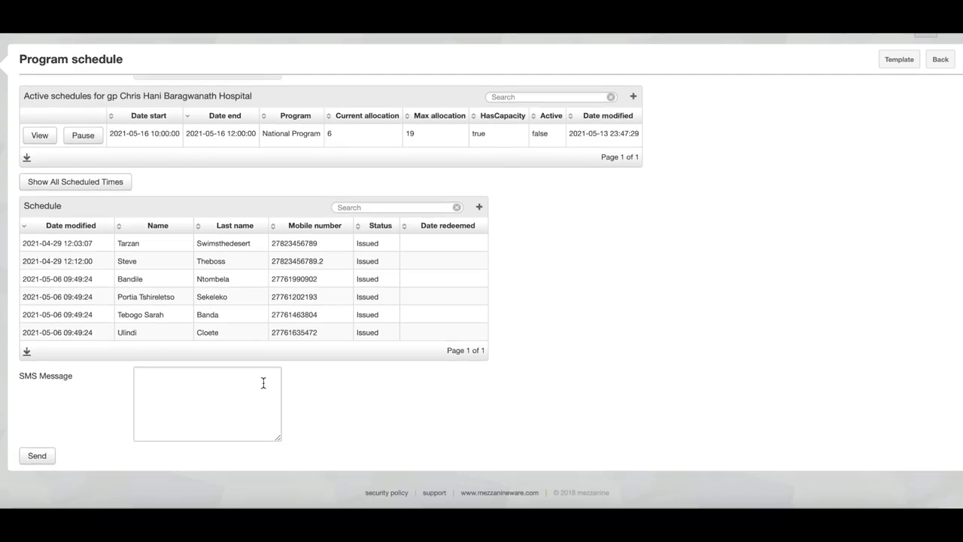
pyautogui.click(263, 383)
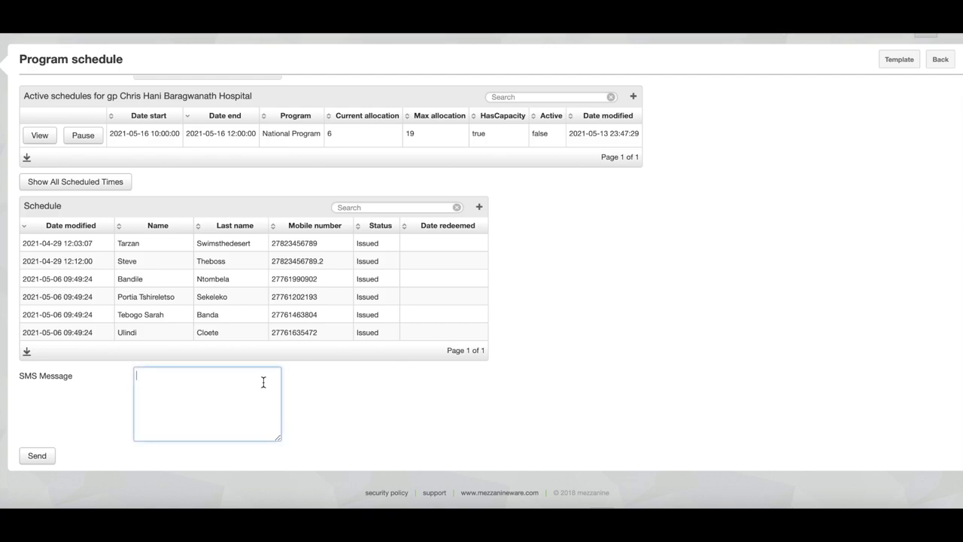
pyautogui.write('Please note that we are unable to vaccinate you on 2021-05-06. Please do not come to Chris Hani Baragwanath Hospital. You will receive a new scheduiling SMS after 2021-05-06.')
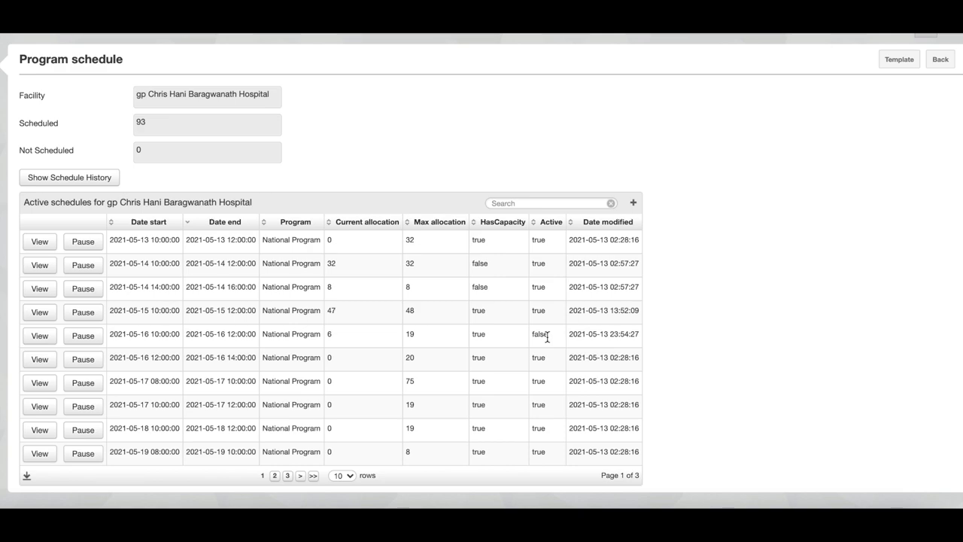
pyautogui.moveTo(548, 336); pyautogui.dragTo(534, 335)
pyautogui.moveTo(334, 337); pyautogui.dragTo(325, 339)
pyautogui.click(89, 338)
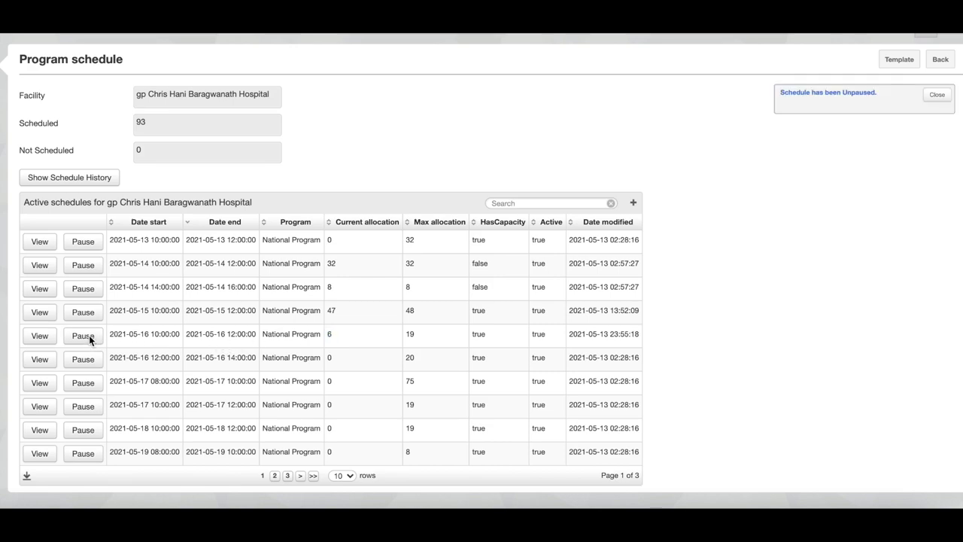